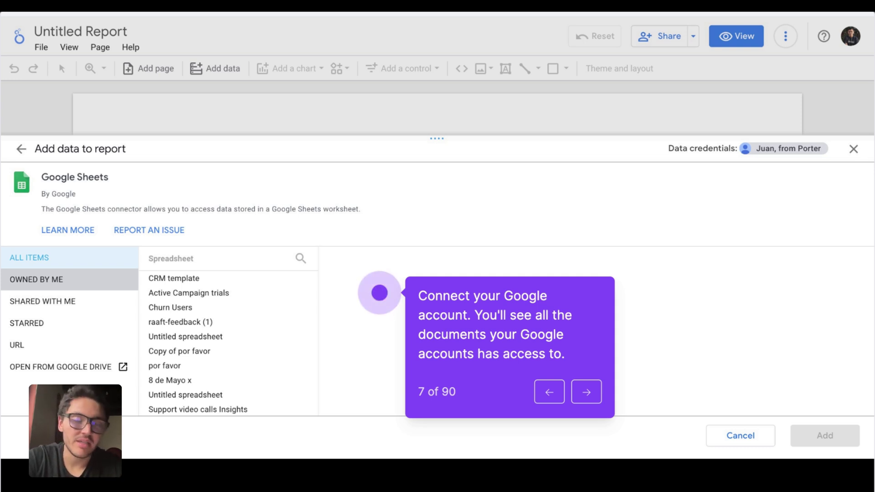
- Choose the shared CRM template spreadsheet and its Deals worksheet as the report's Google Sheets data source
{"action": "key", "text": "Right"}
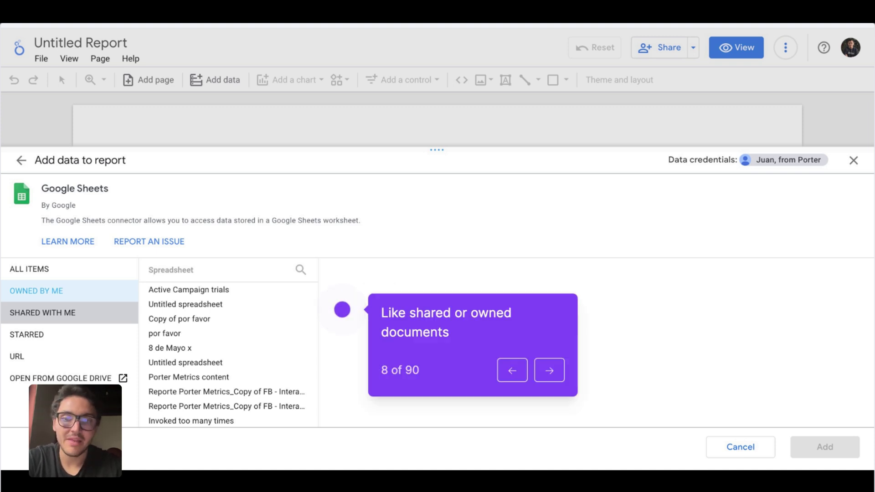
{"action": "key", "text": "Right"}
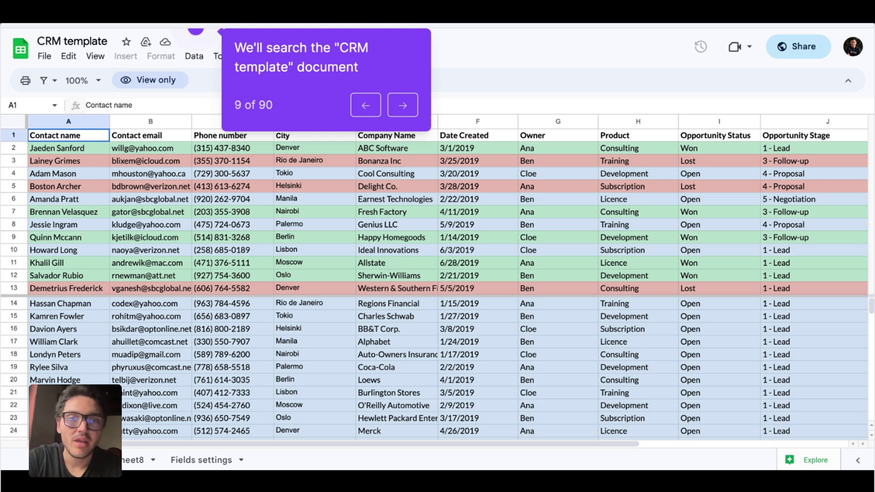
{"action": "key", "text": "Right"}
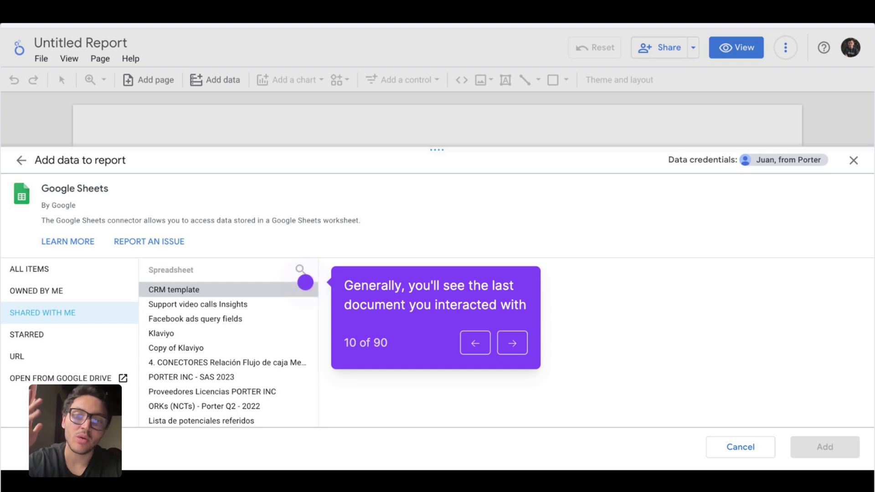
{"action": "key", "text": "Right"}
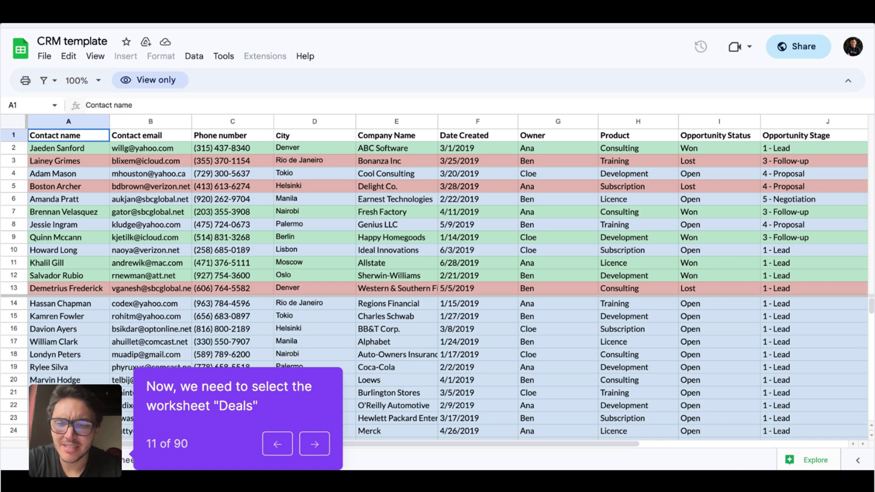
{"action": "key", "text": "Right"}
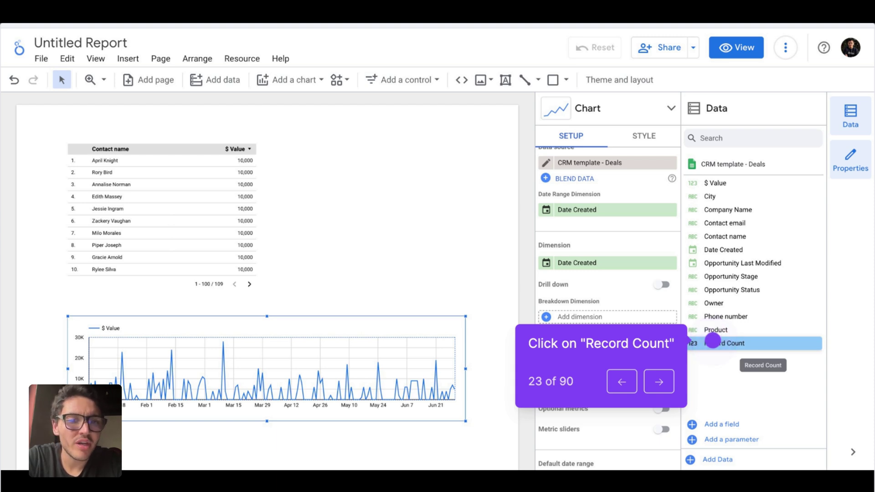
- Set the time series chart's metric to Record Count
{"action": "left_click", "coordinate": [713, 342]}
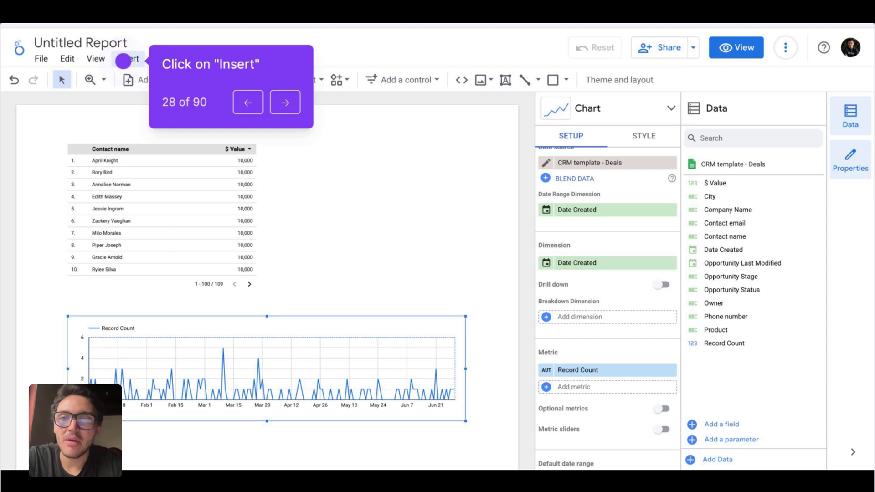
- Insert a pie chart beside the contact table and break it down by Owner
{"action": "left_click", "coordinate": [123, 61]}
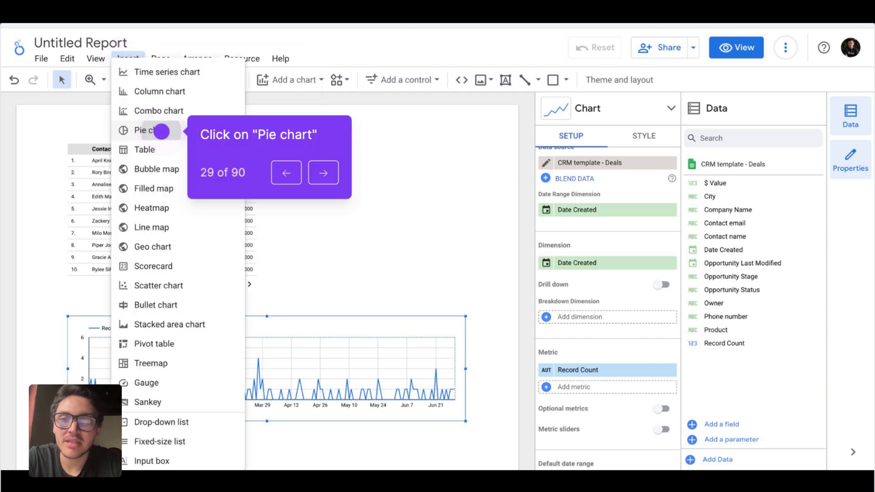
{"action": "left_click", "coordinate": [161, 131]}
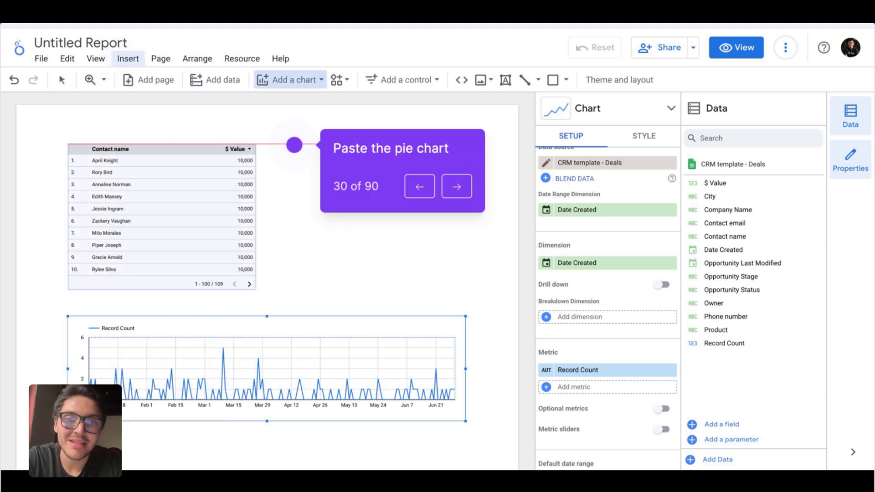
{"action": "left_click", "coordinate": [294, 145]}
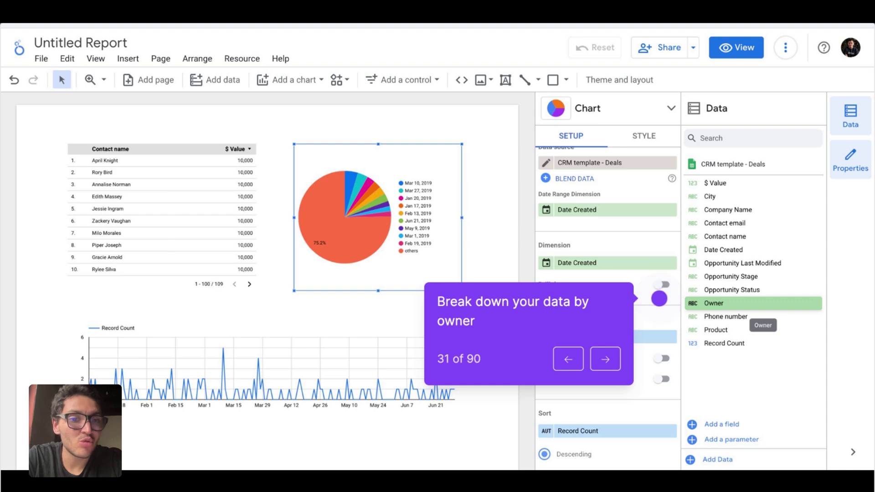
{"action": "key", "text": "Right"}
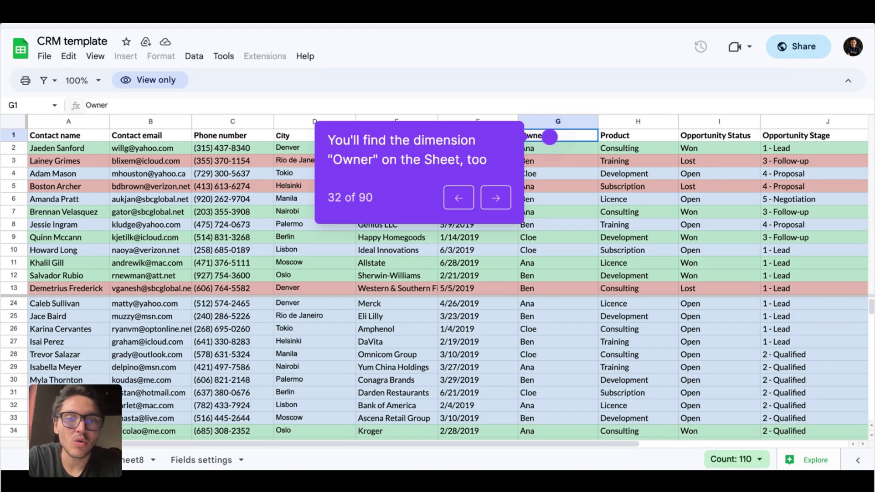
{"action": "key", "text": "Right"}
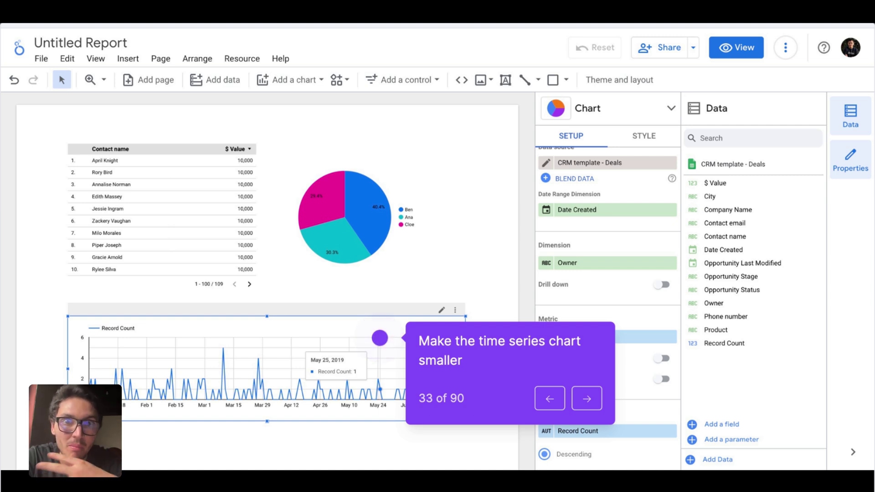
- Shrink the time series chart to about the width of the contact table above it
{"action": "key", "text": "Right"}
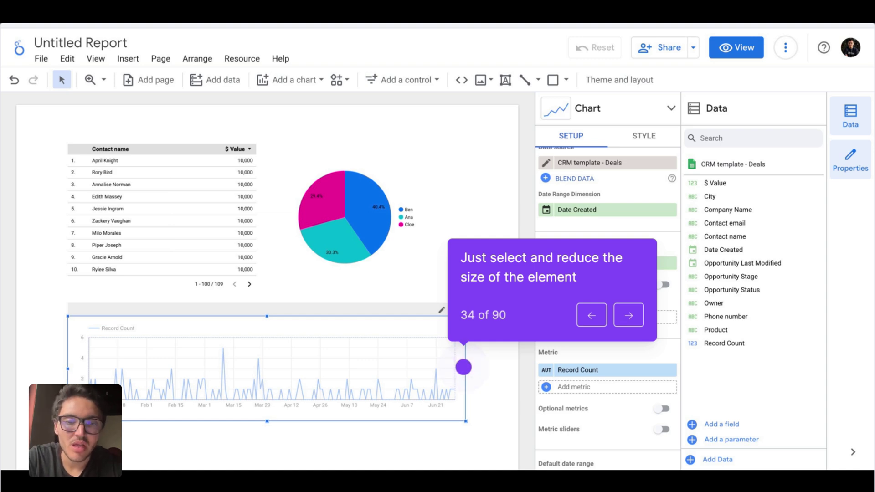
{"action": "key", "text": "Right"}
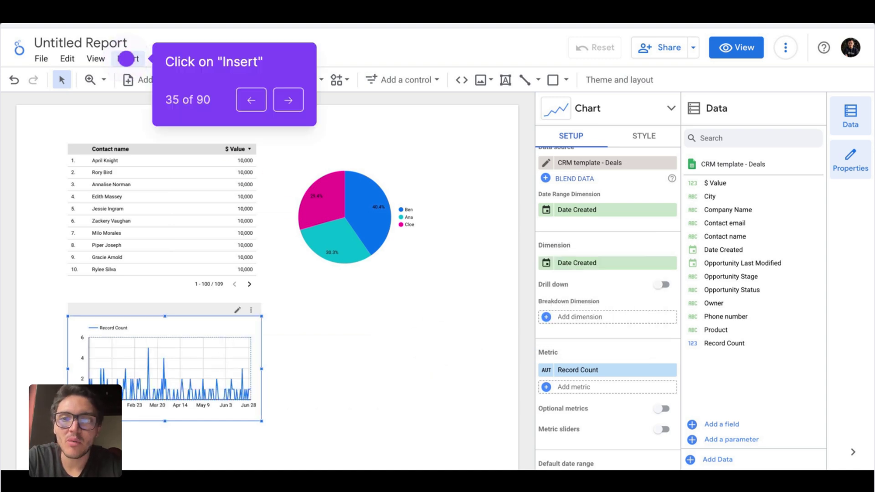
- Insert a column chart beside the time series chart, broken down and sorted by Opportunity Stage
{"action": "key", "text": "Right"}
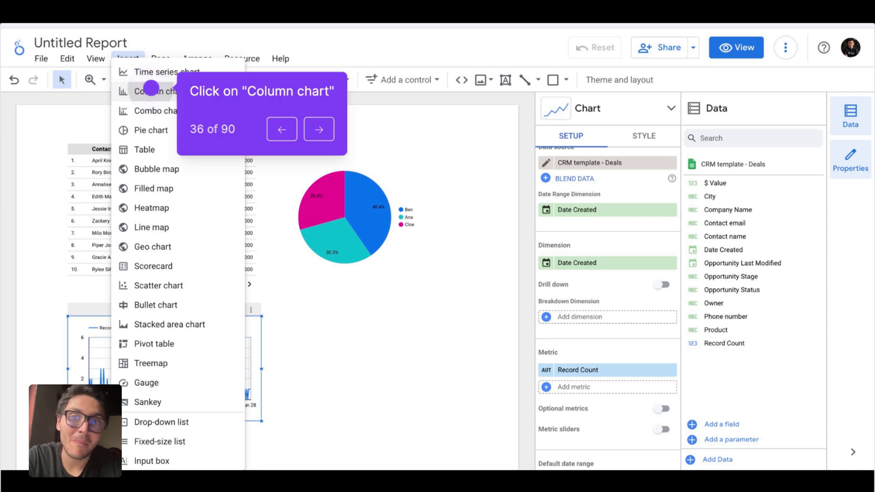
{"action": "key", "text": "Right"}
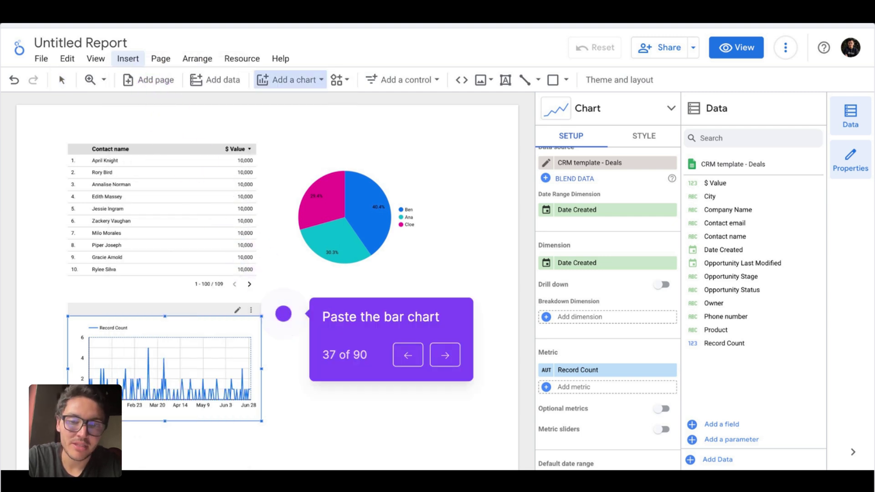
{"action": "key", "text": "Right"}
{"action": "key", "text": "Right"}
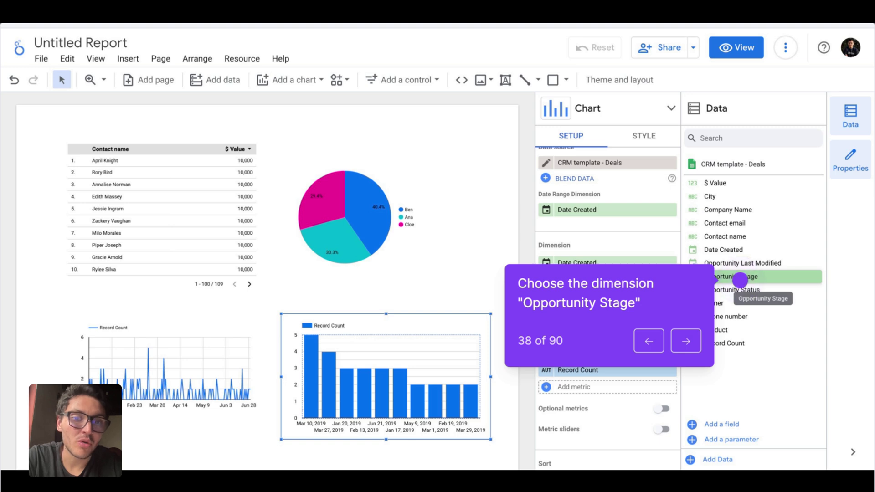
{"action": "key", "text": "Right"}
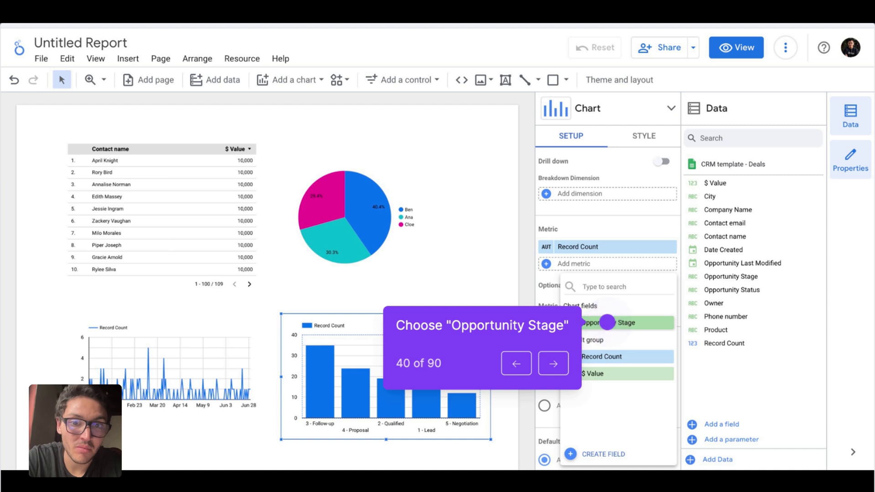
{"action": "left_click", "coordinate": [607, 322]}
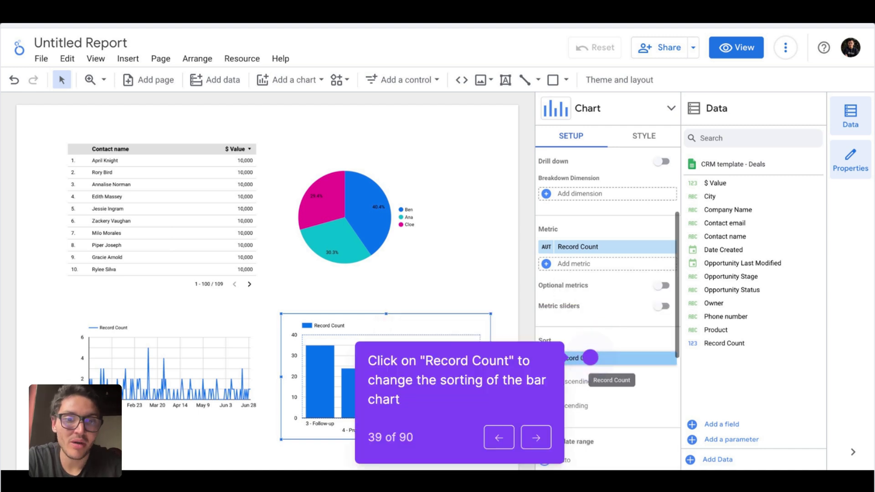
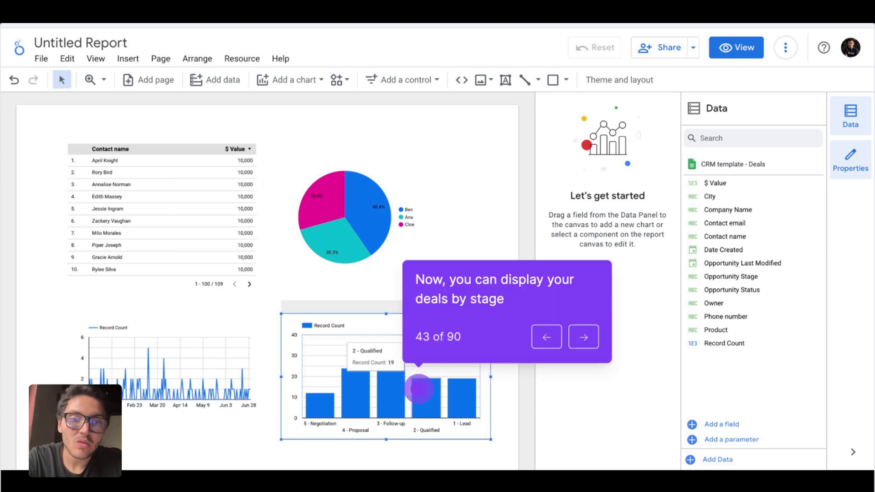
- Cross-filter the report's charts by the 2 - Qualified bar of the column chart
{"action": "left_click", "coordinate": [419, 388]}
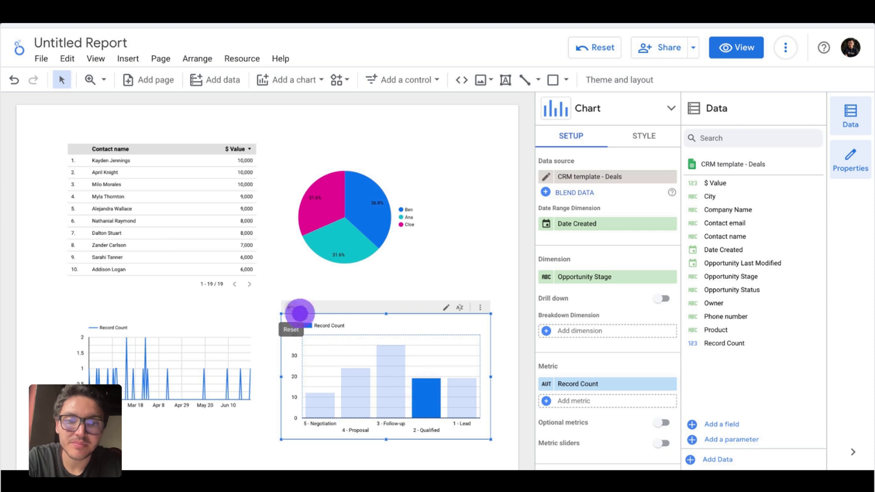
{"action": "key", "text": "Left"}
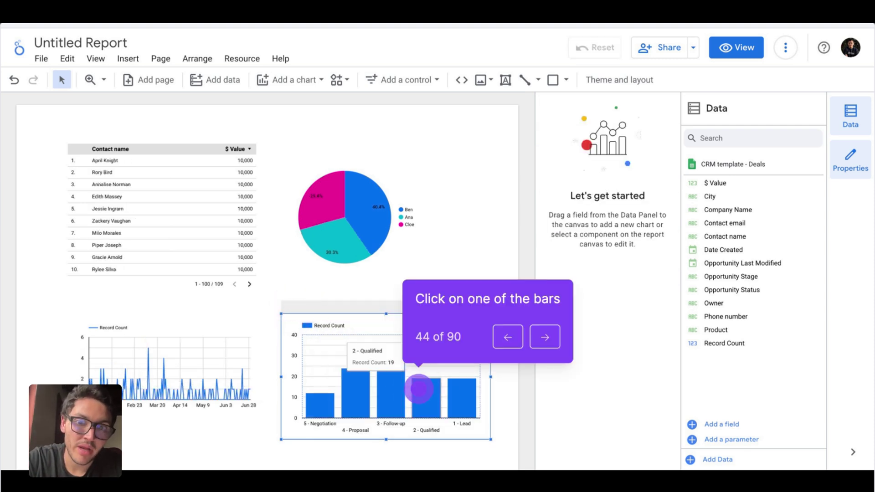
{"action": "key", "text": "Right"}
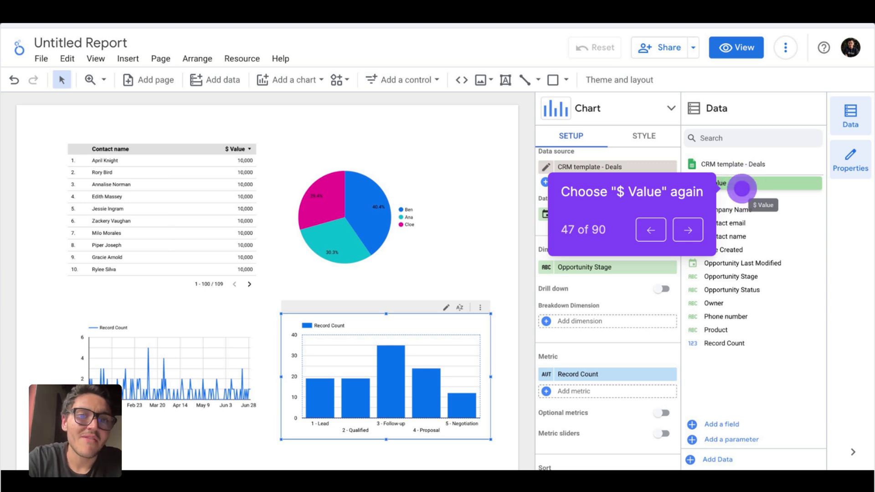
- Set the column chart's metric to $ Value
{"action": "left_click", "coordinate": [741, 188]}
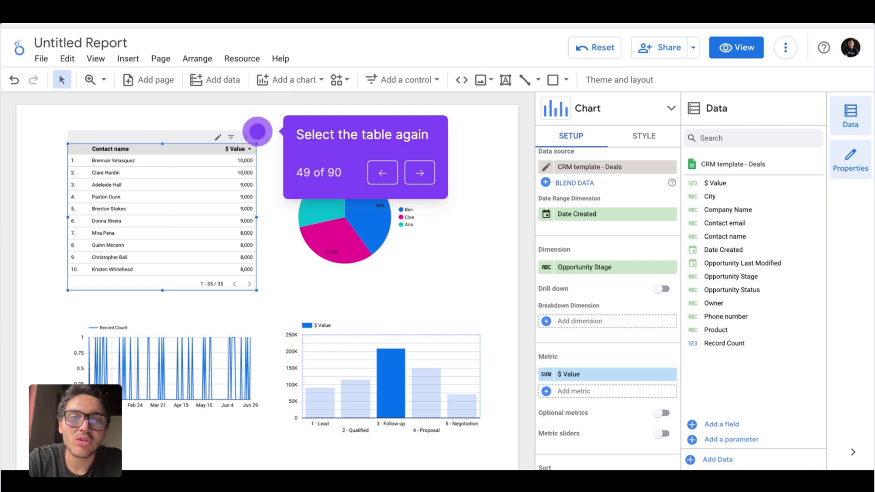
- Add the Company Name dimension to the contact table
{"action": "key", "text": "Right"}
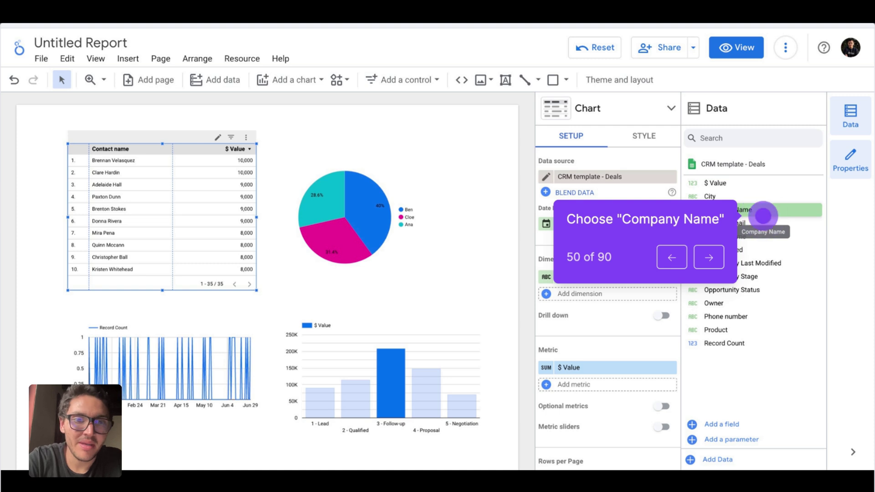
{"action": "key", "text": "Right"}
{"action": "key", "text": "Right"}
{"action": "key", "text": "Right"}
{"action": "key", "text": "Right"}
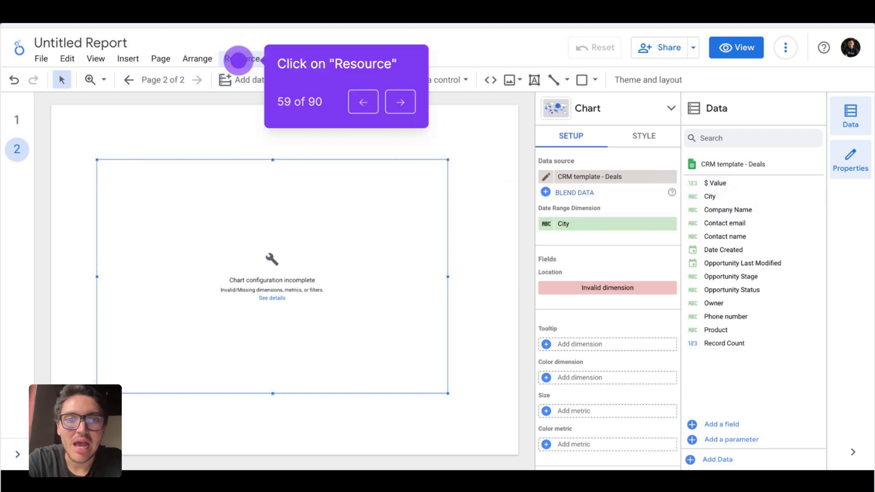
- Edit the CRM template - Deals data source so the City field has the geographic type City
{"action": "left_click", "coordinate": [238, 60]}
{"action": "left_click", "coordinate": [250, 81]}
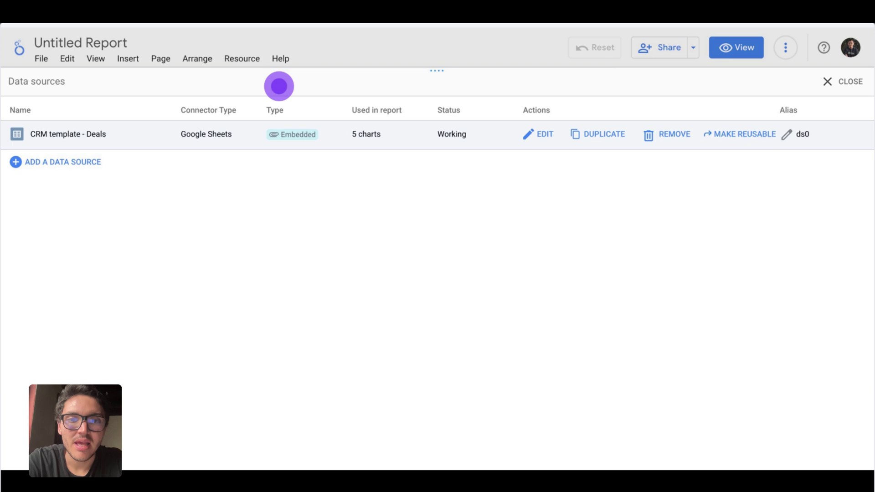
{"action": "left_click", "coordinate": [537, 133]}
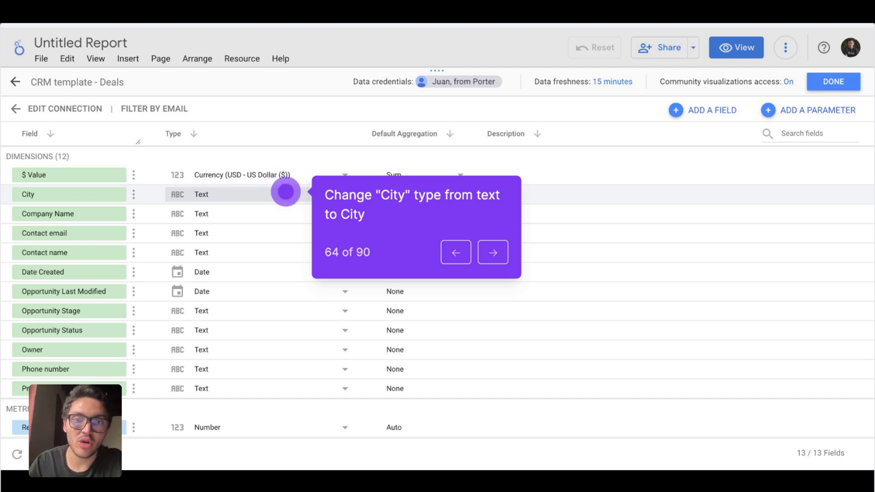
{"action": "left_click", "coordinate": [286, 192]}
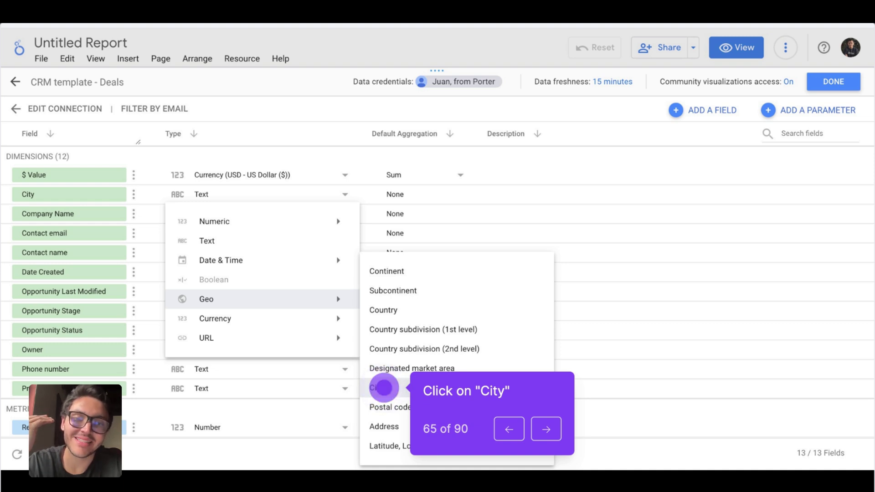
{"action": "left_click", "coordinate": [384, 388]}
{"action": "left_click", "coordinate": [524, 284]}
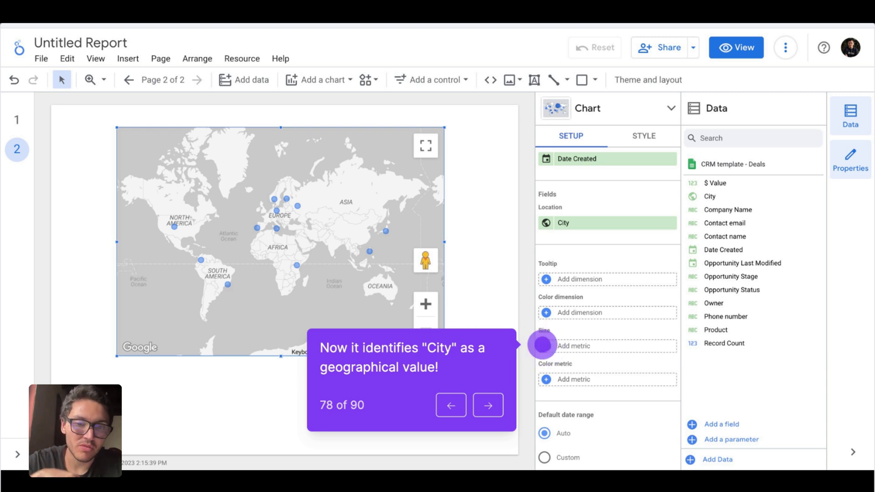
- Size the bubbles of the city map by Record Count
{"action": "key", "text": "Right"}
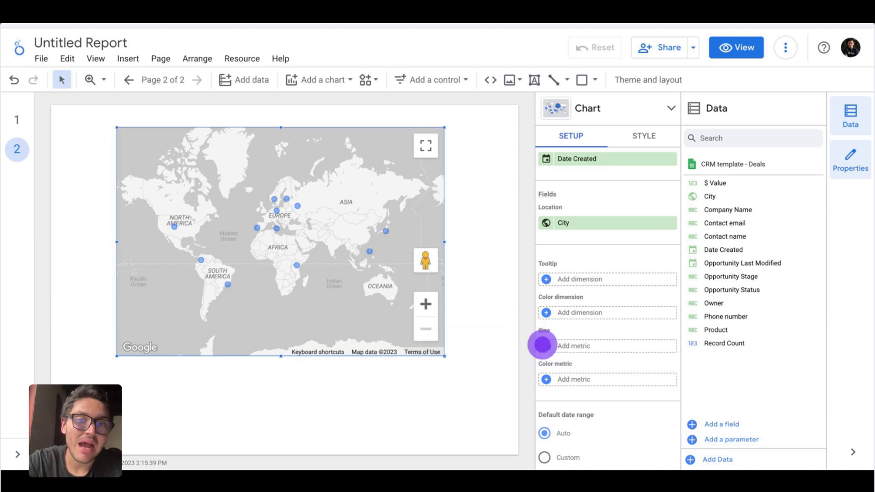
{"action": "key", "text": "Right"}
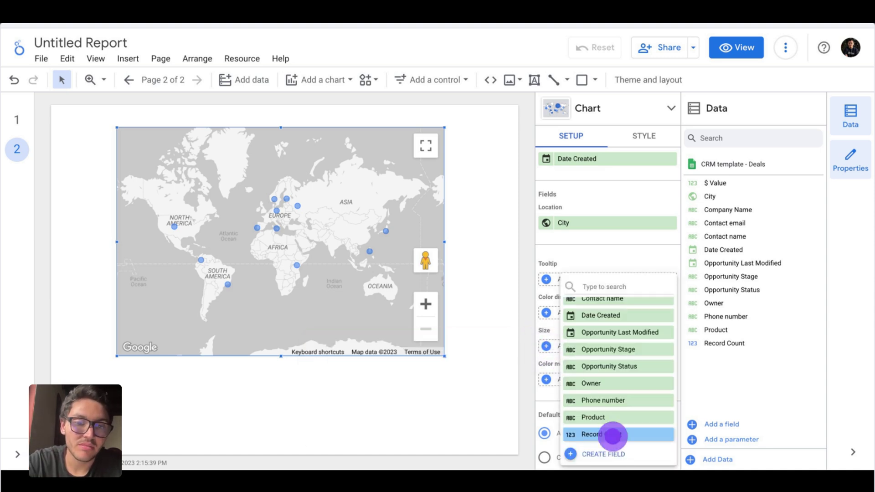
{"action": "key", "text": "Right"}
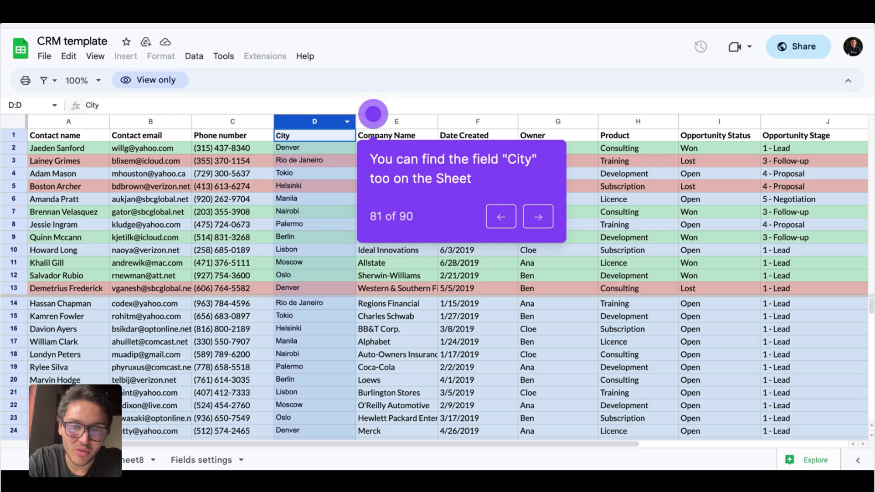
{"action": "key", "text": "Right"}
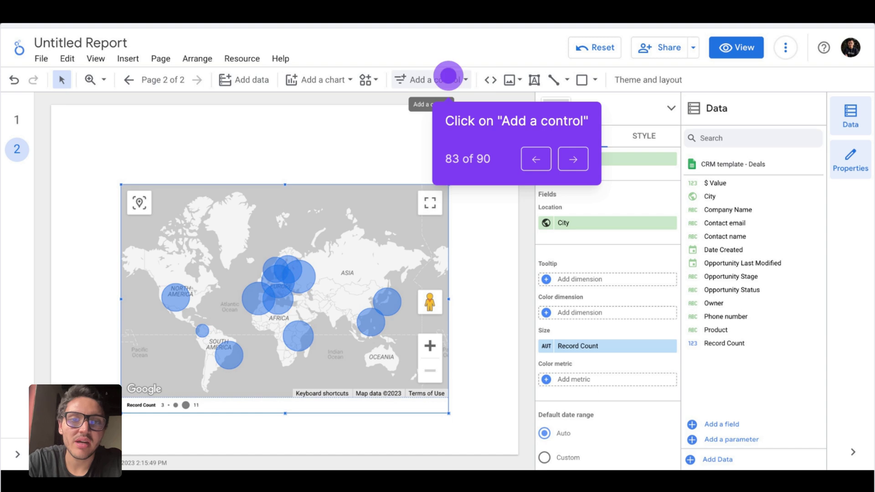
- Add a drop-down list control above the city map on page 2 with Opportunity Status as its control field
{"action": "left_click", "coordinate": [449, 75]}
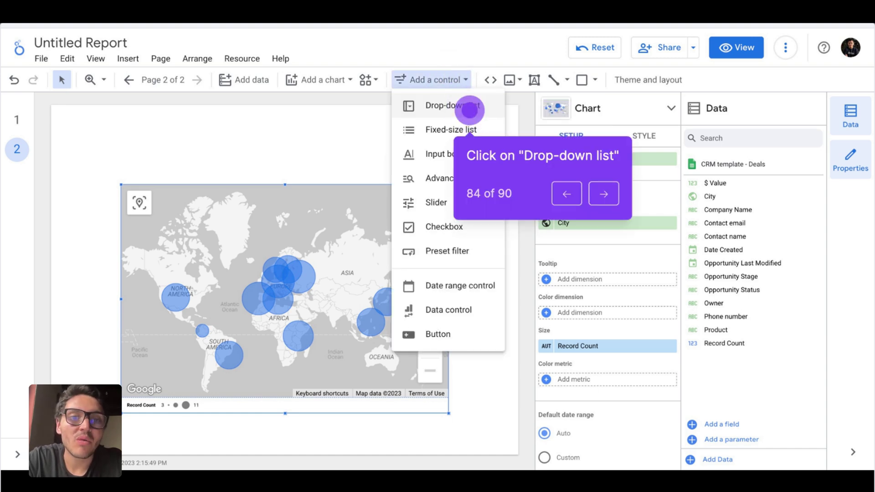
{"action": "left_click", "coordinate": [469, 109]}
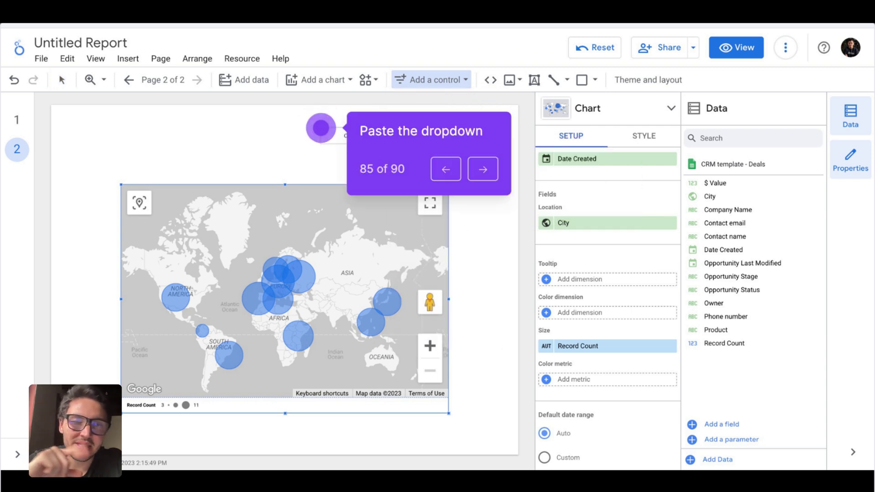
{"action": "left_click", "coordinate": [320, 128]}
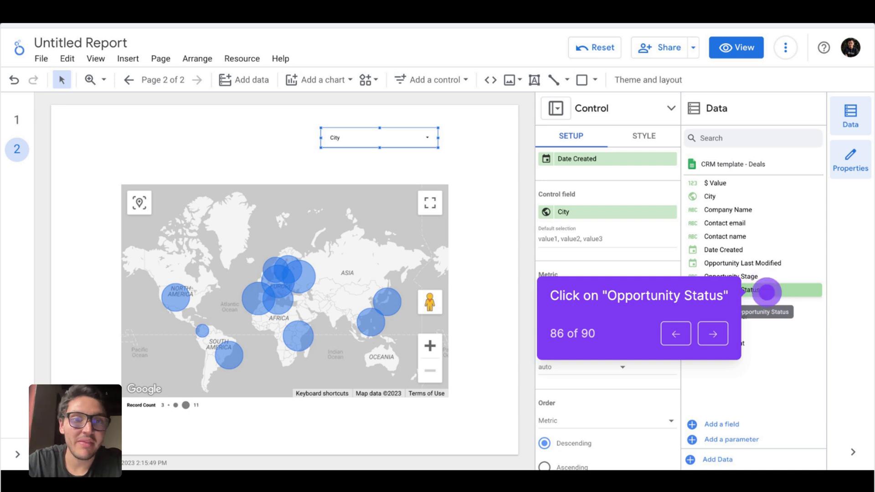
{"action": "left_click", "coordinate": [766, 292]}
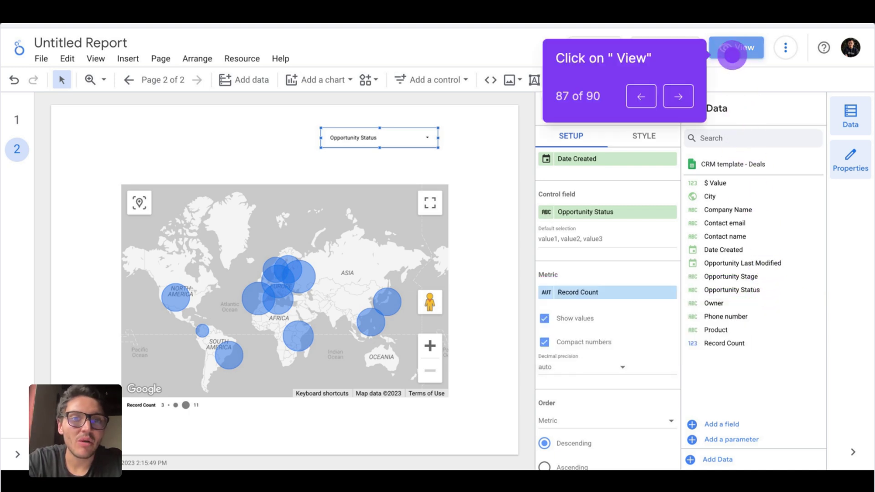
- Show the report in view mode and filter the city map to only the Won opportunity status
{"action": "left_click", "coordinate": [731, 54]}
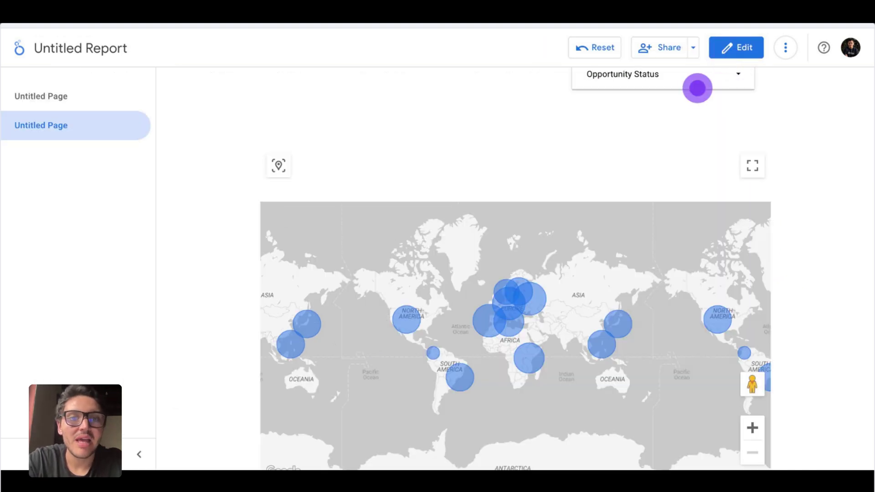
{"action": "left_click", "coordinate": [695, 90]}
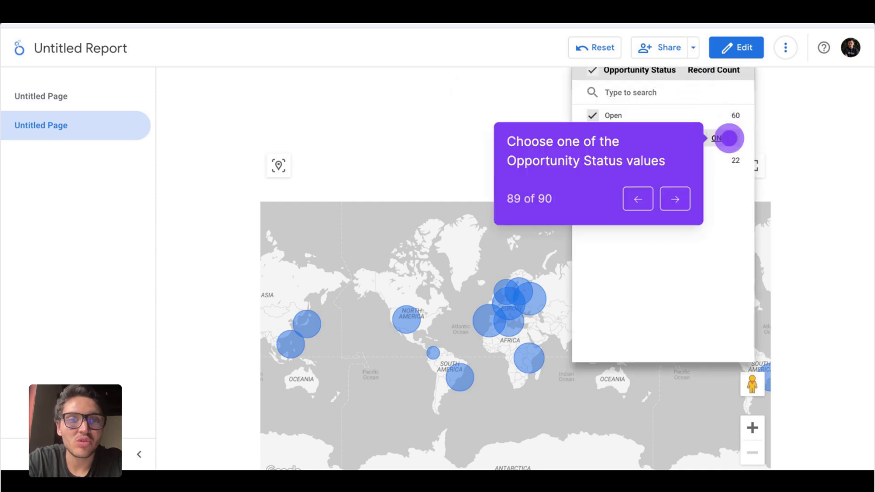
{"action": "left_click", "coordinate": [728, 138]}
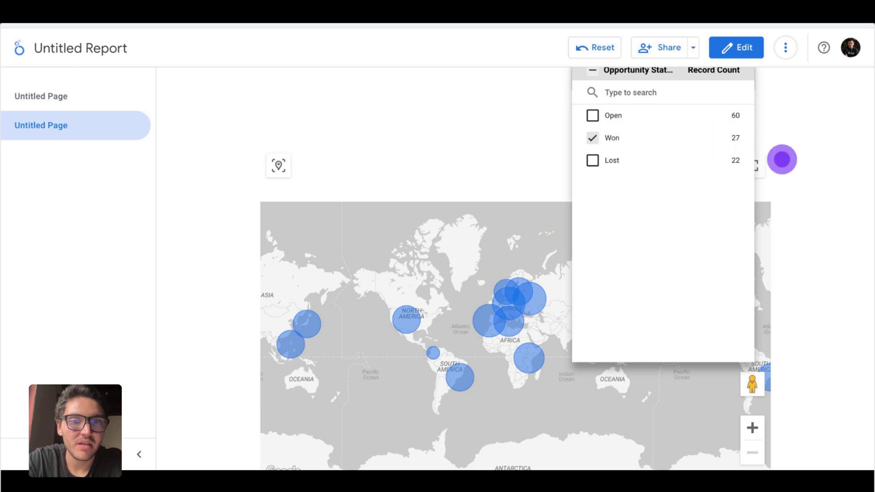
{"action": "left_click", "coordinate": [792, 164]}
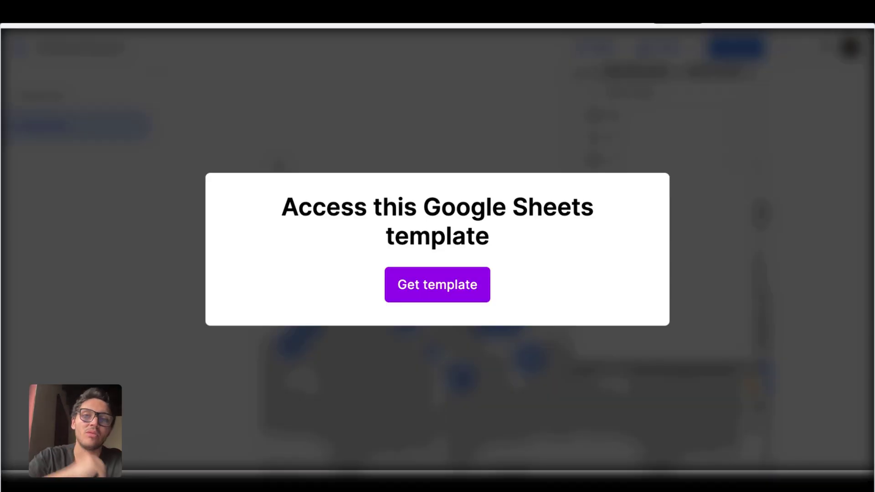
{"action": "key", "text": "Escape"}
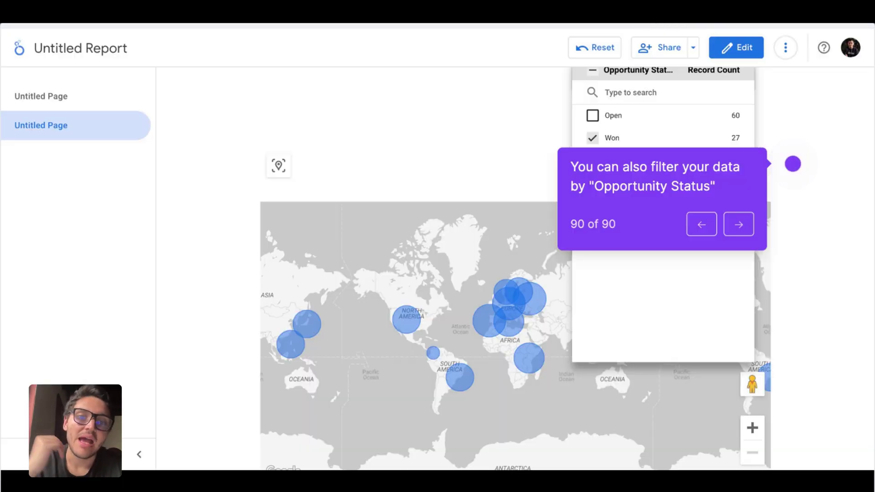